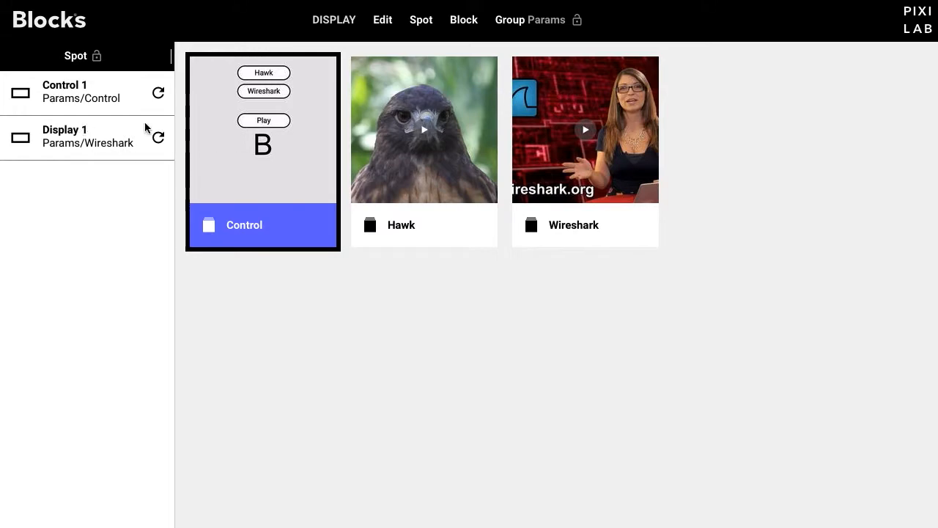
Step: Open the Control block in the Params group and review the behavior settings of its Hawk and Wireshark buttons
{"action": "double_click", "coordinate": [218, 117]}
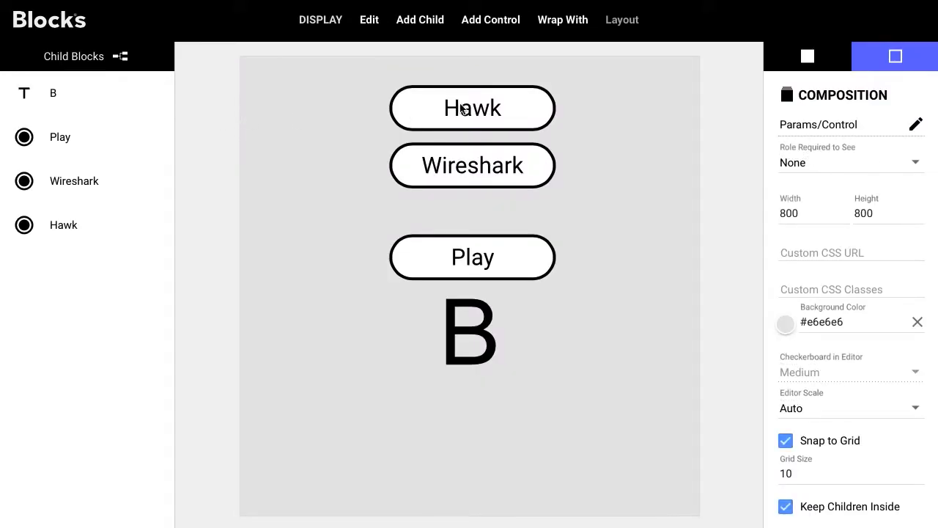
{"action": "left_click", "coordinate": [487, 110]}
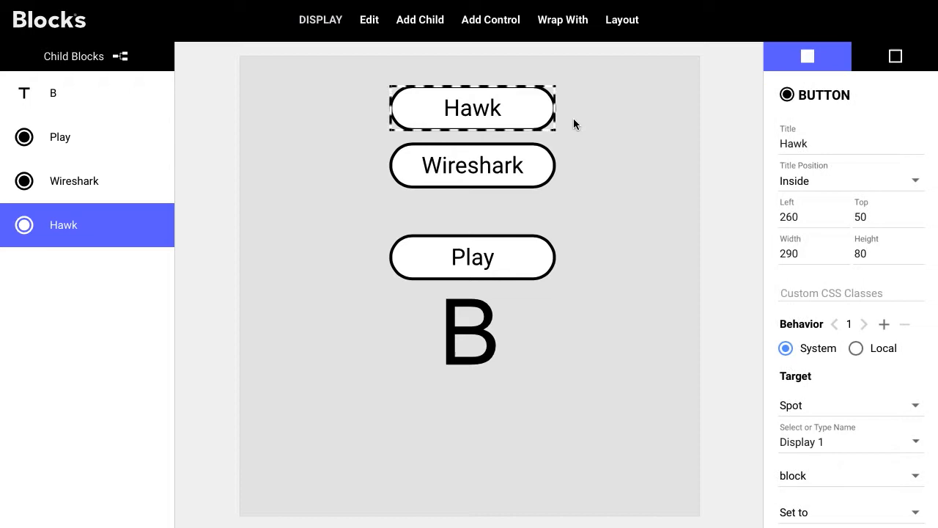
{"action": "scroll", "coordinate": [889, 435], "scroll_direction": "down", "scroll_amount": 1}
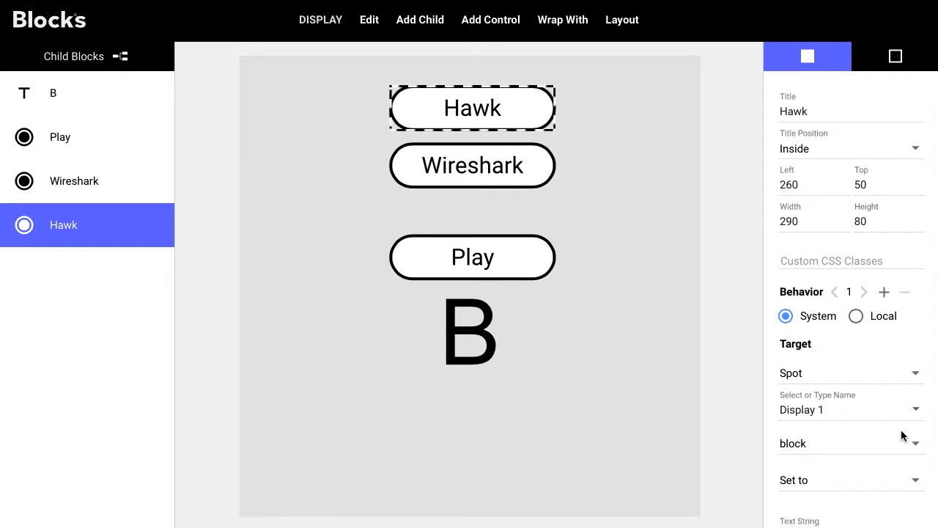
{"action": "scroll", "coordinate": [886, 471], "scroll_direction": "down", "scroll_amount": 2}
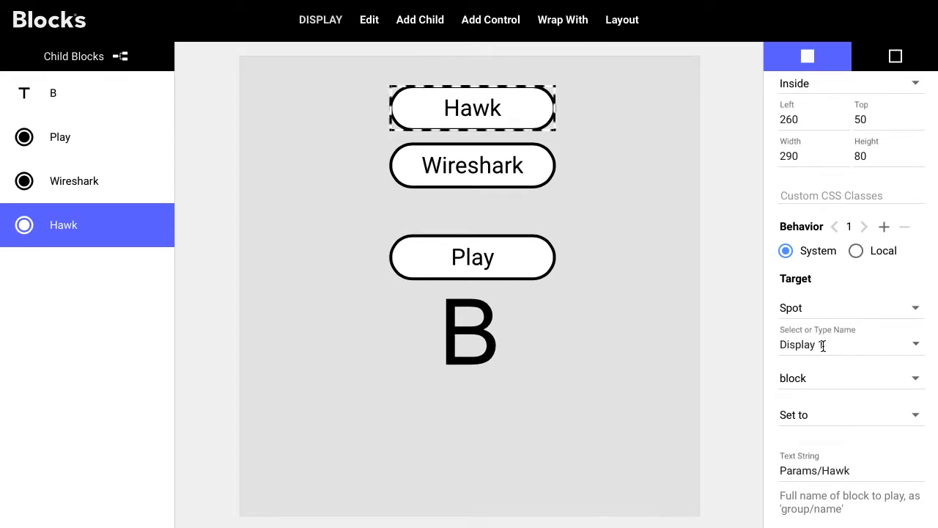
{"action": "left_click", "coordinate": [511, 167]}
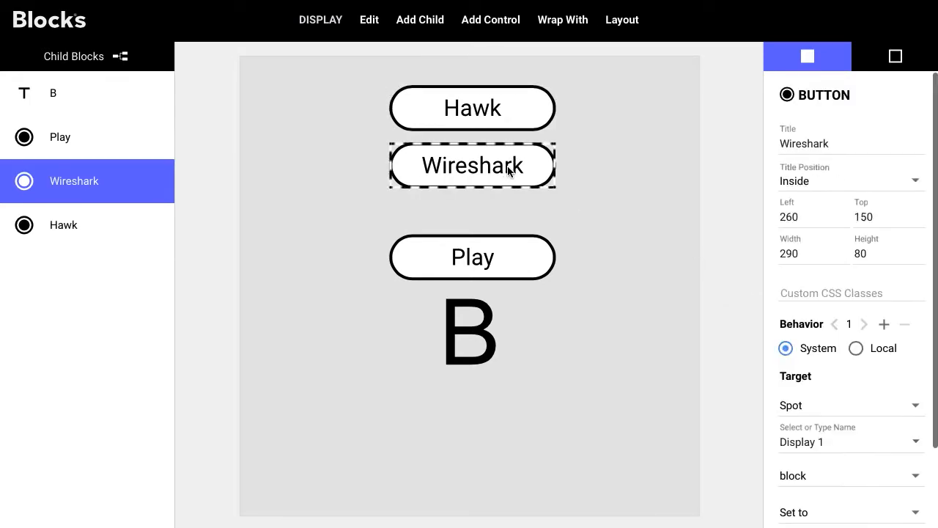
{"action": "scroll", "coordinate": [846, 351], "scroll_direction": "down", "scroll_amount": 2}
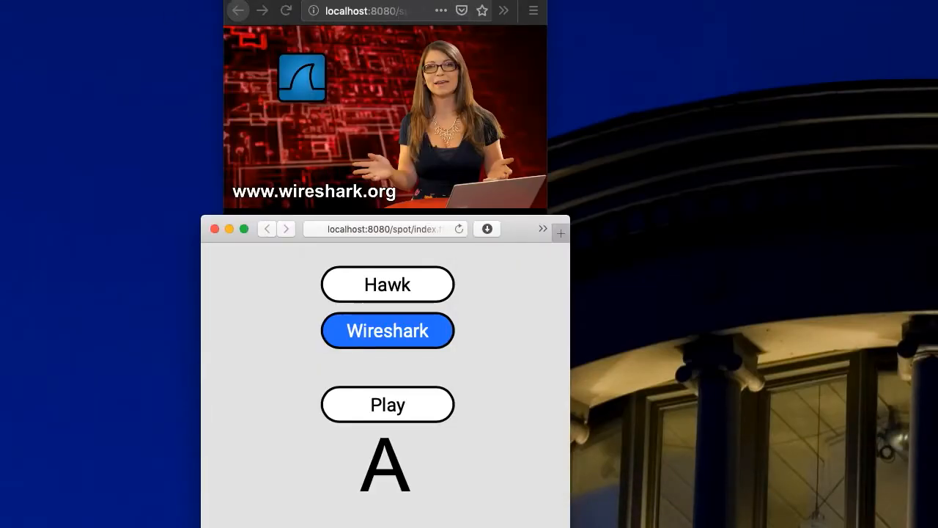
Step: In the browser control window, test switching the display between Hawk and Wireshark and toggling Play on and off
{"action": "left_click", "coordinate": [238, 10]}
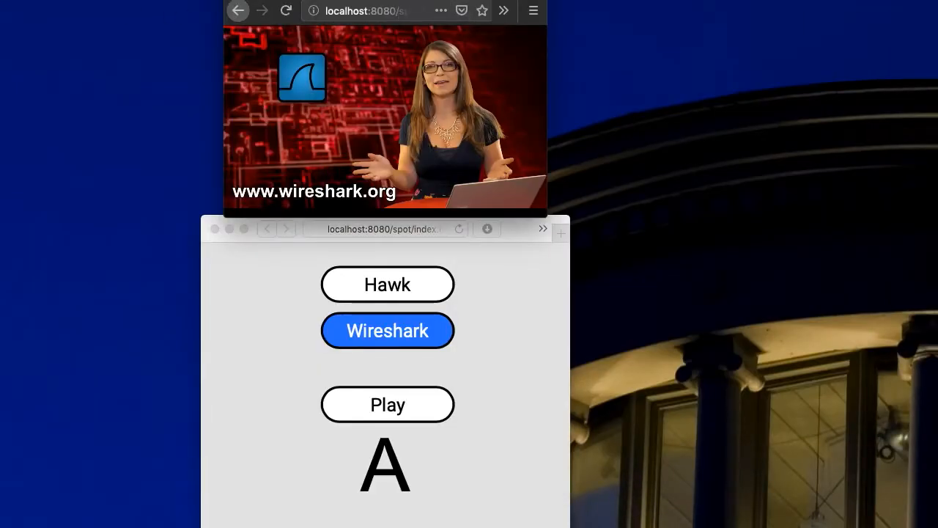
{"action": "left_click", "coordinate": [520, 233]}
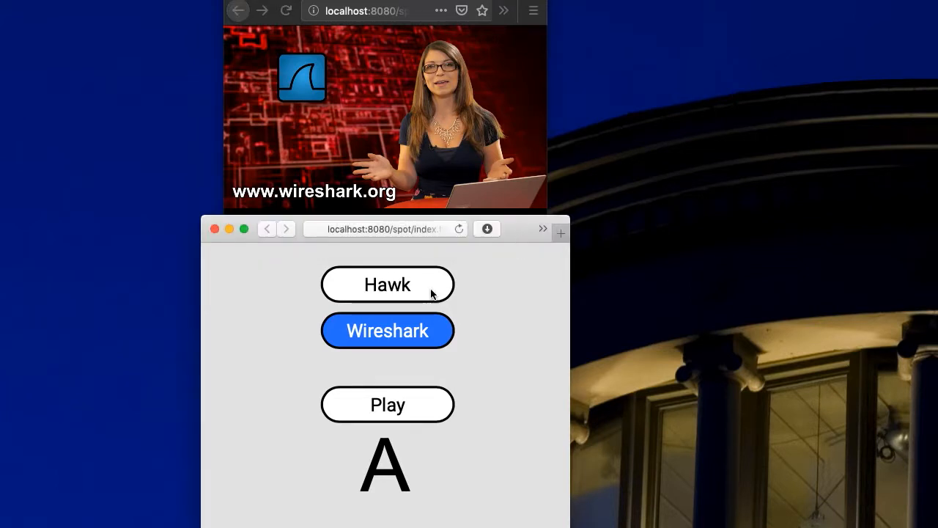
{"action": "left_click", "coordinate": [411, 286]}
{"action": "left_click", "coordinate": [418, 332]}
{"action": "left_click", "coordinate": [418, 286]}
{"action": "left_click", "coordinate": [417, 332]}
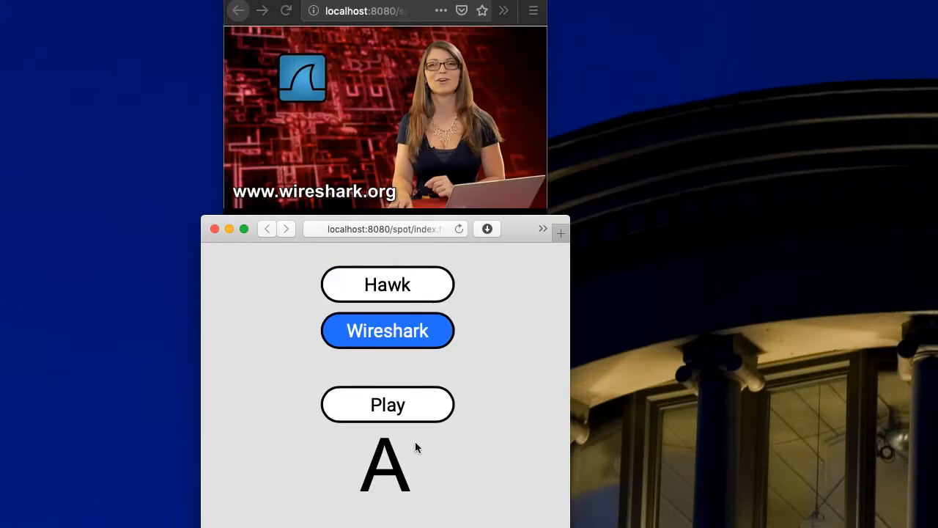
{"action": "left_click", "coordinate": [421, 406]}
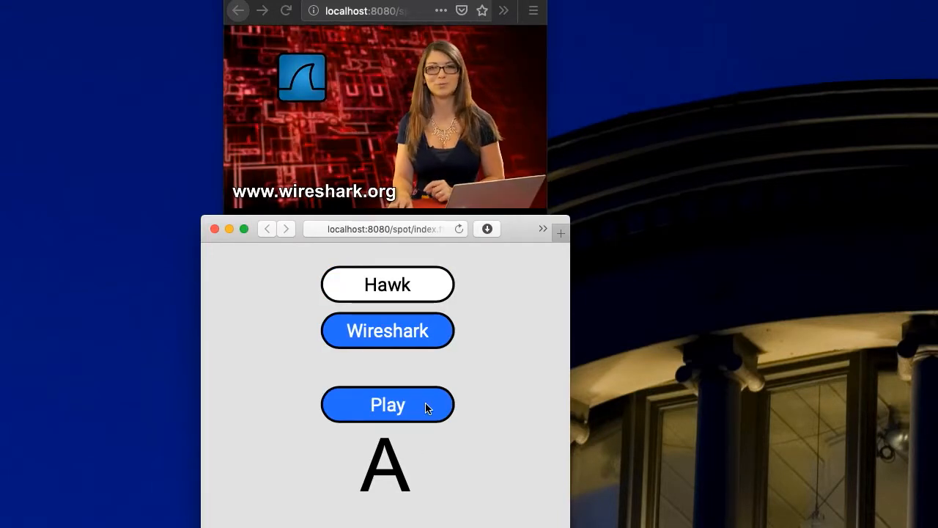
{"action": "left_click", "coordinate": [428, 412]}
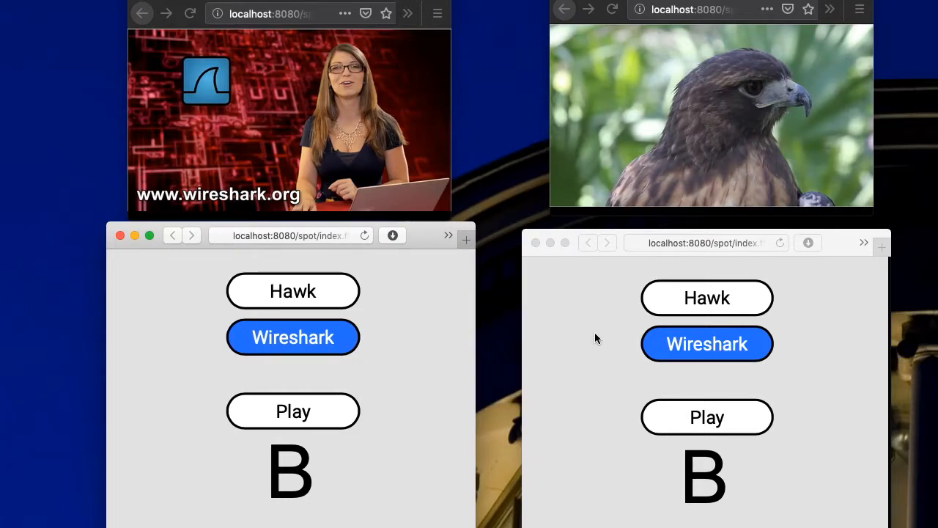
Step: Test the Hawk and Wireshark buttons in both control windows to see which display each one controls
{"action": "left_click", "coordinate": [302, 292]}
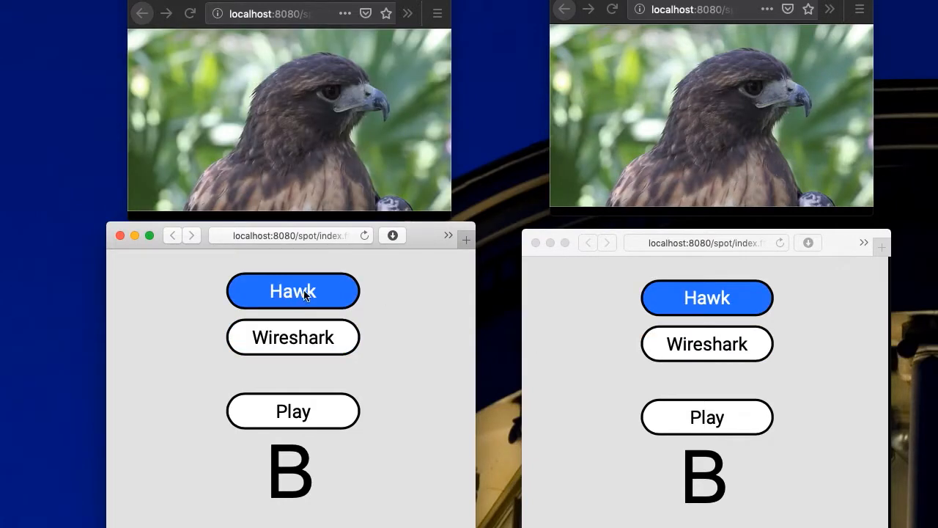
{"action": "left_click", "coordinate": [311, 340]}
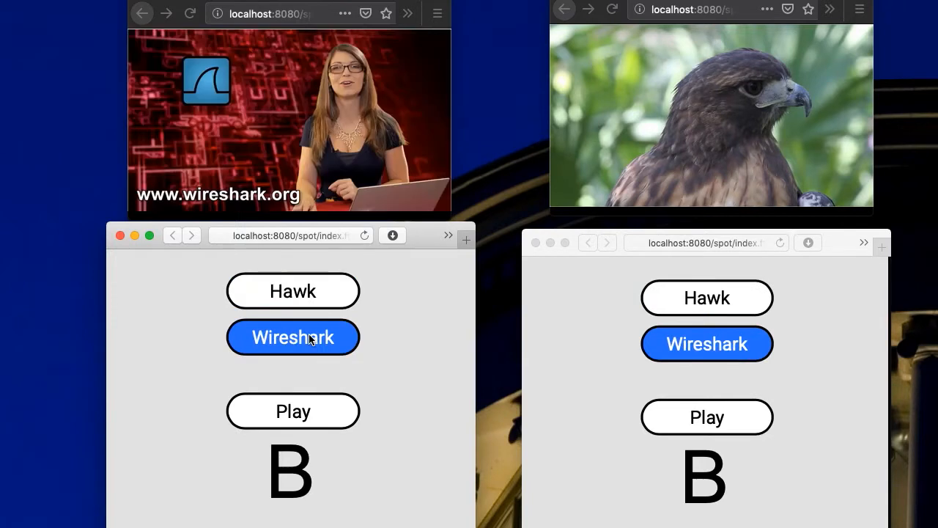
{"action": "left_click", "coordinate": [314, 296]}
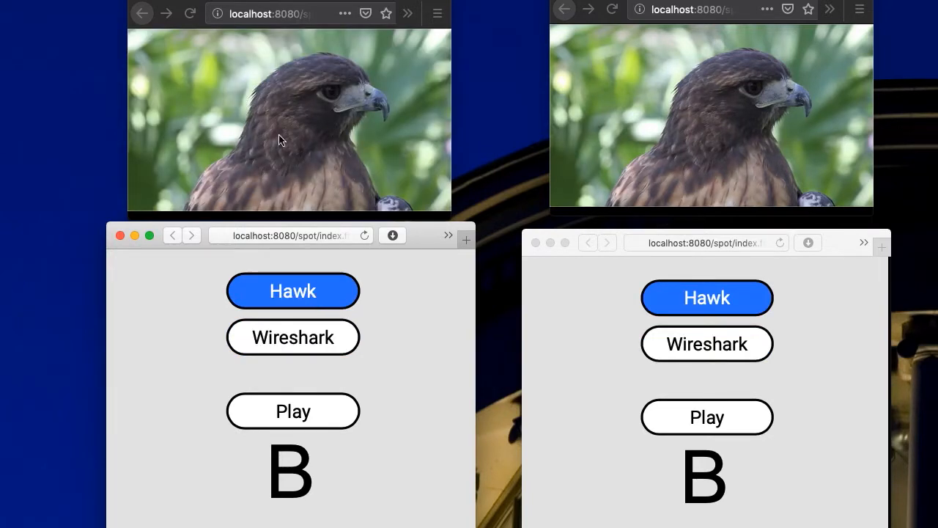
{"action": "left_click", "coordinate": [734, 300]}
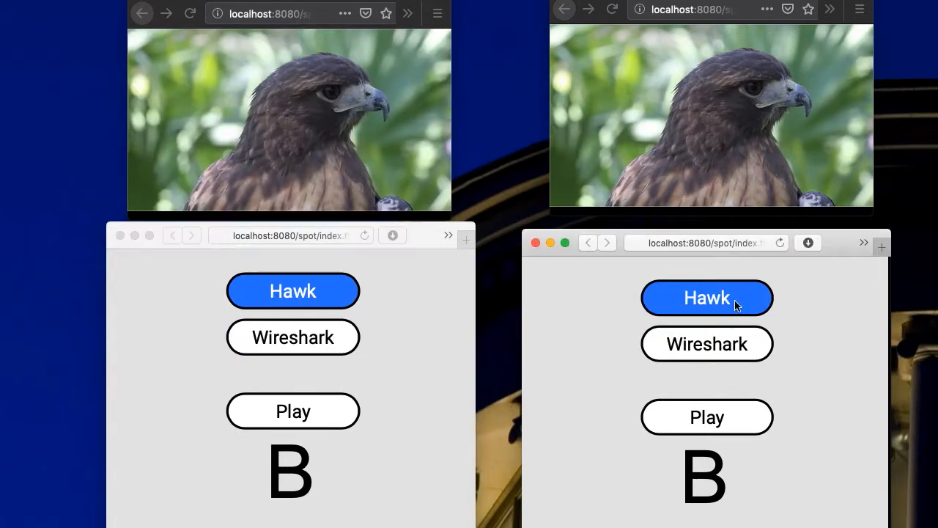
{"action": "left_click", "coordinate": [732, 341]}
{"action": "left_click", "coordinate": [731, 308]}
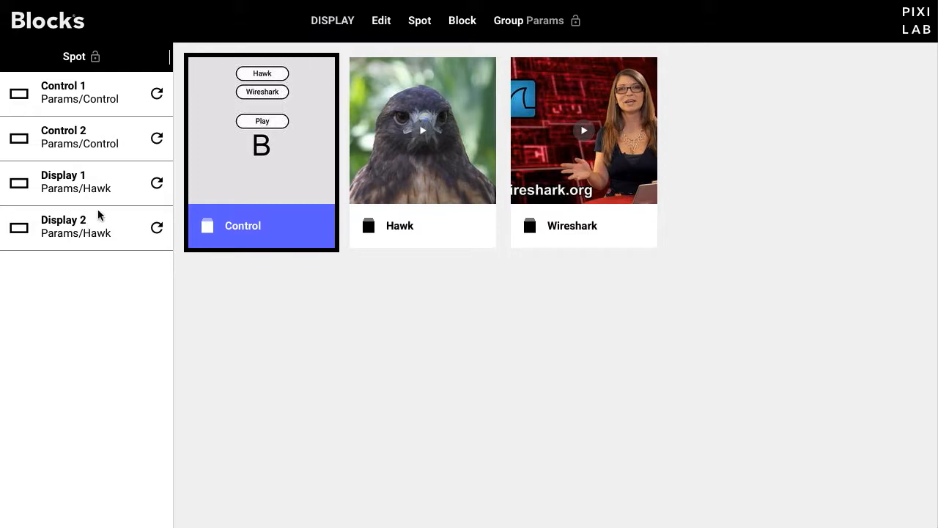
Step: In the Control block in Blocks, bind the Hawk button's target spot to a new parameter named target with formal value Display 1
{"action": "double_click", "coordinate": [221, 88]}
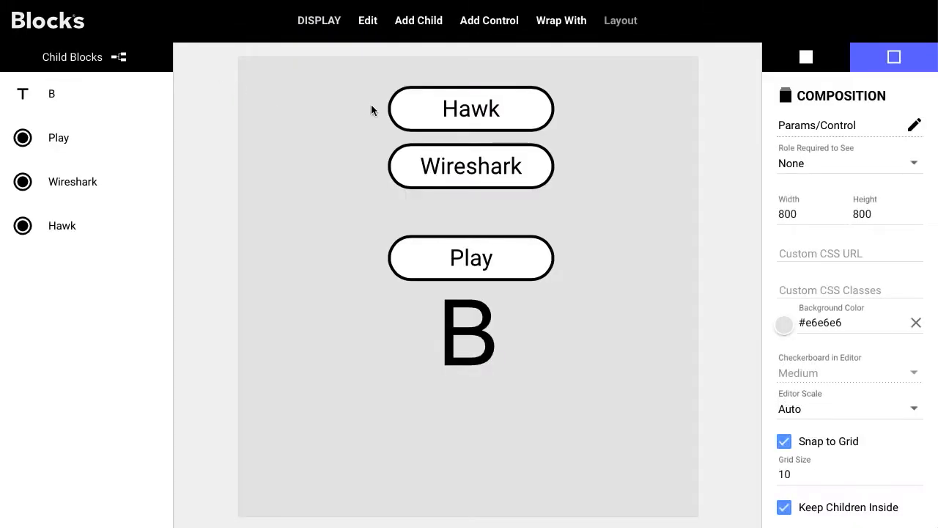
{"action": "left_click", "coordinate": [482, 119]}
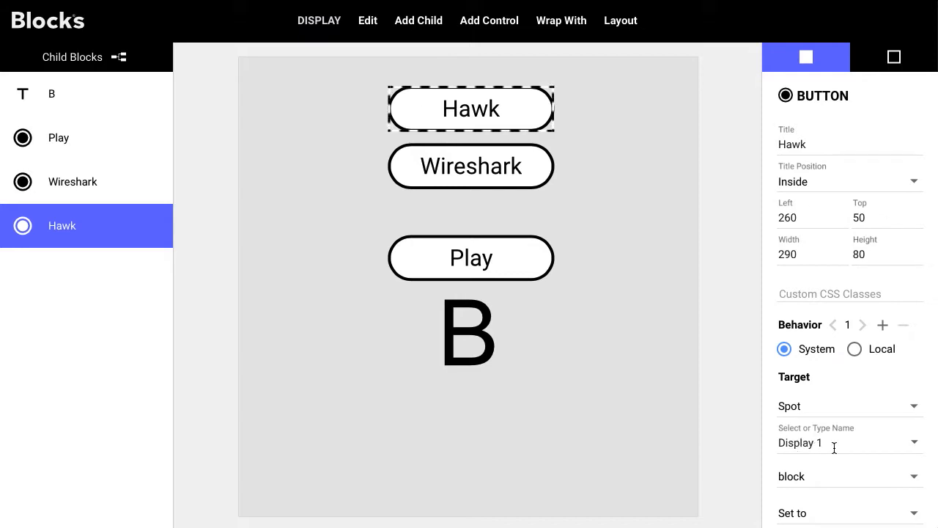
{"action": "left_click", "coordinate": [914, 444]}
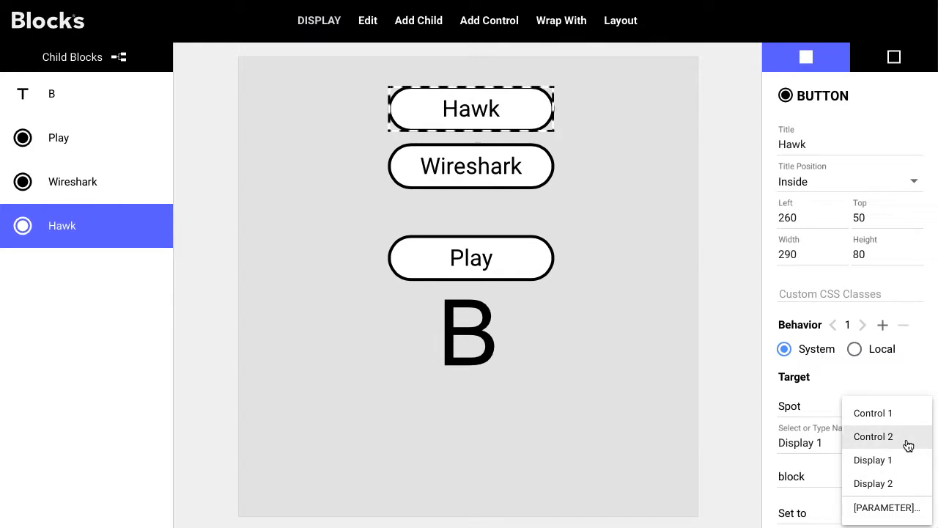
{"action": "left_click", "coordinate": [904, 509]}
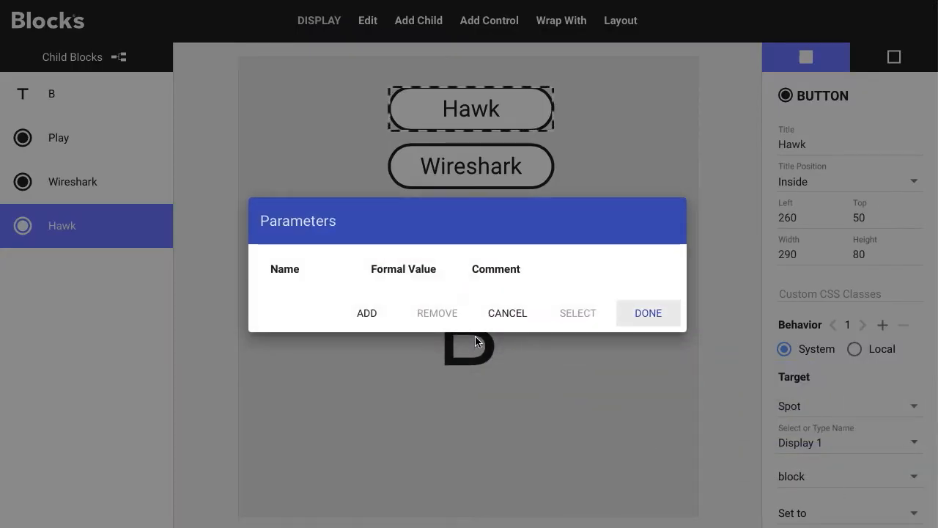
{"action": "left_click", "coordinate": [367, 313]}
{"action": "left_click", "coordinate": [330, 275]}
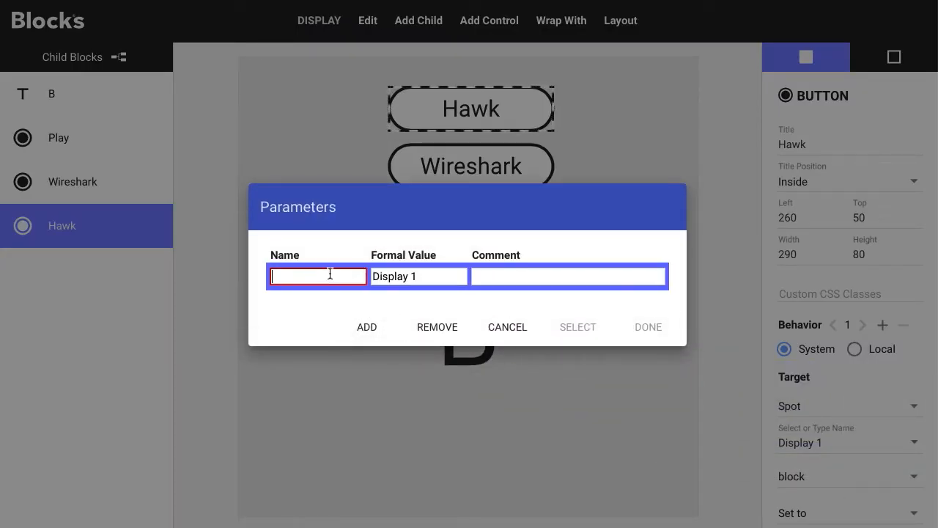
{"action": "type", "text": "target"}
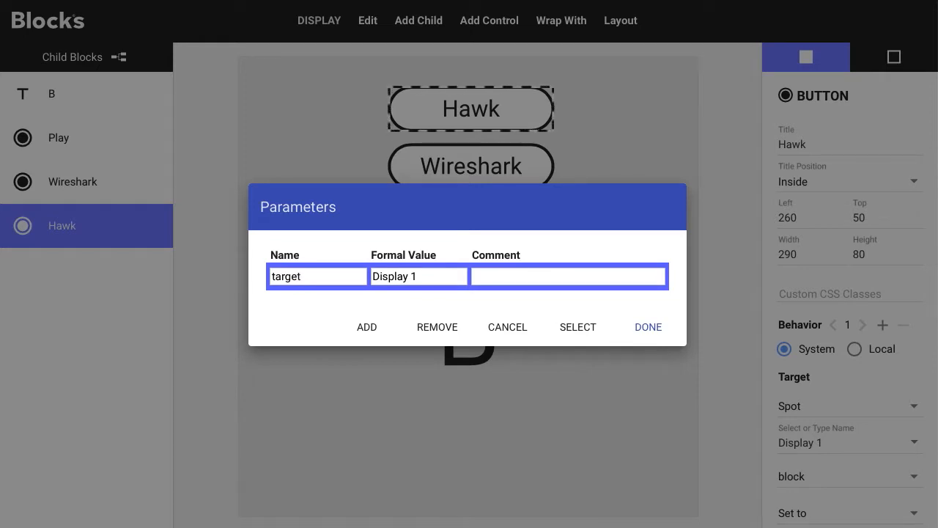
{"action": "left_click", "coordinate": [578, 328]}
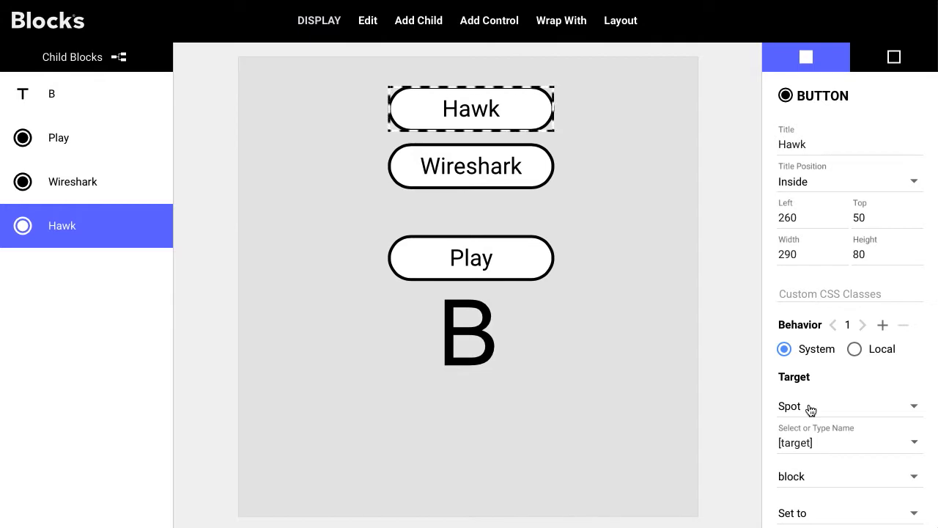
Step: Set the Wireshark button's target spot to the existing target parameter
{"action": "left_click", "coordinate": [531, 168]}
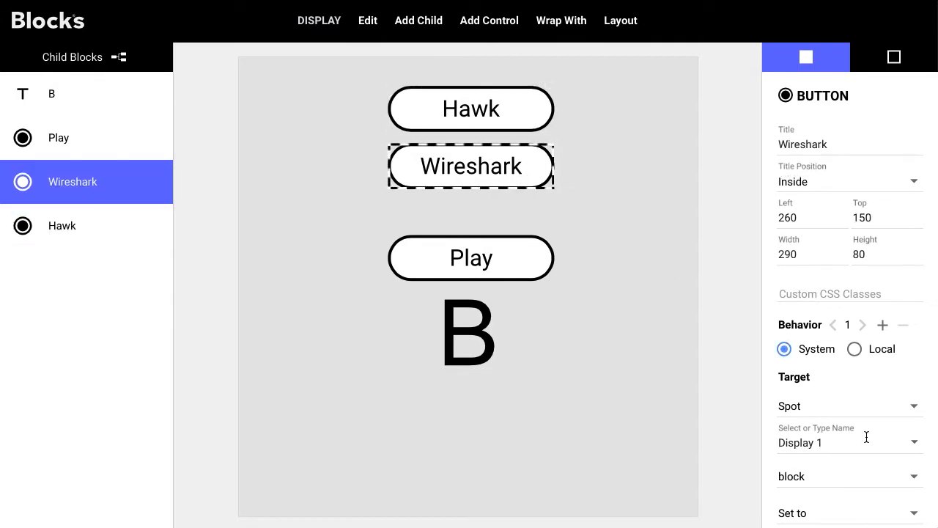
{"action": "left_click", "coordinate": [913, 443]}
{"action": "left_click", "coordinate": [882, 507]}
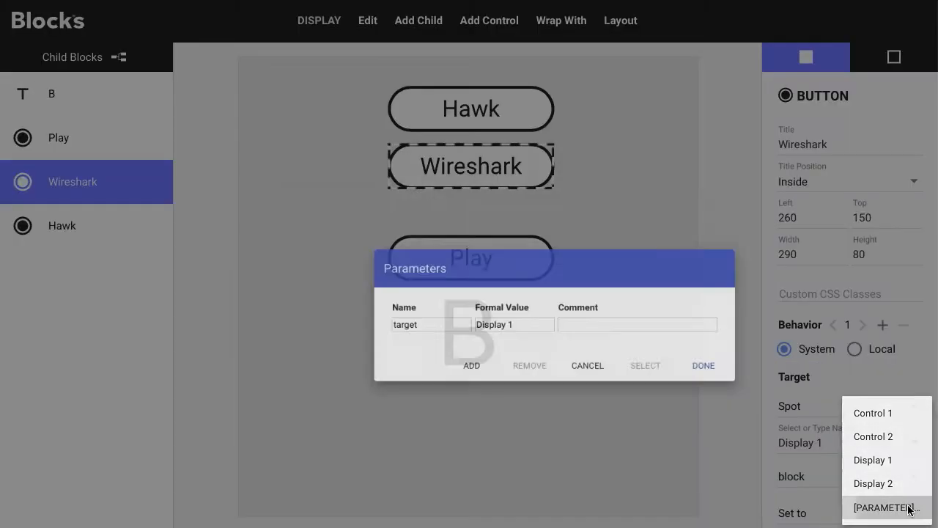
{"action": "left_click", "coordinate": [366, 284]}
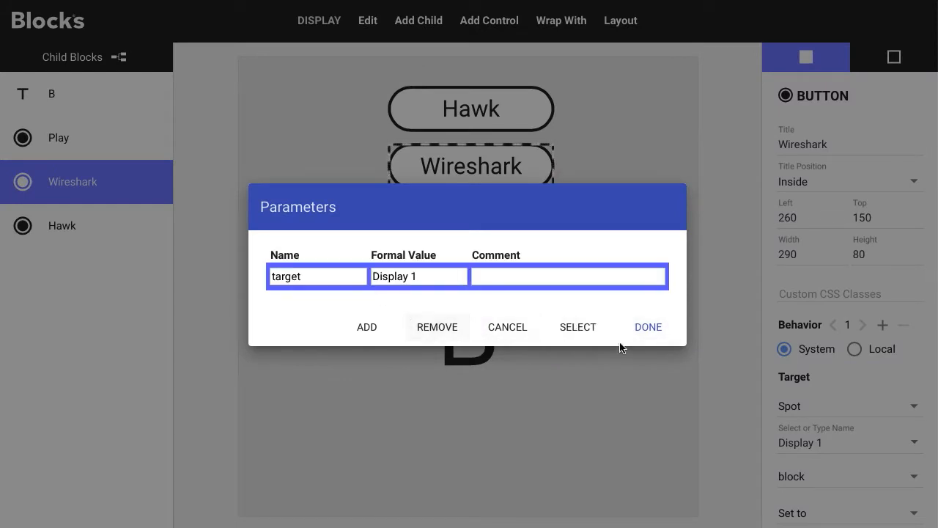
{"action": "left_click", "coordinate": [586, 328]}
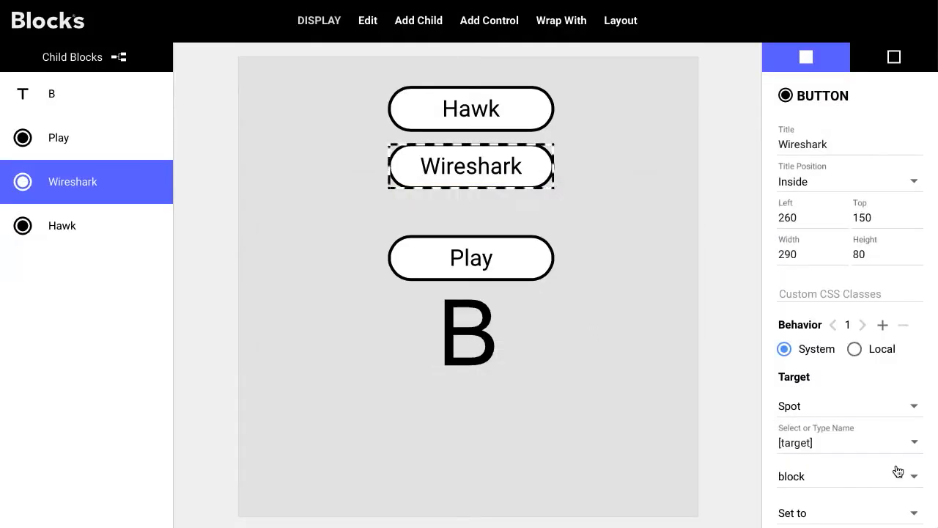
Step: Set the Play button's target spot to the target parameter
{"action": "left_click", "coordinate": [498, 272]}
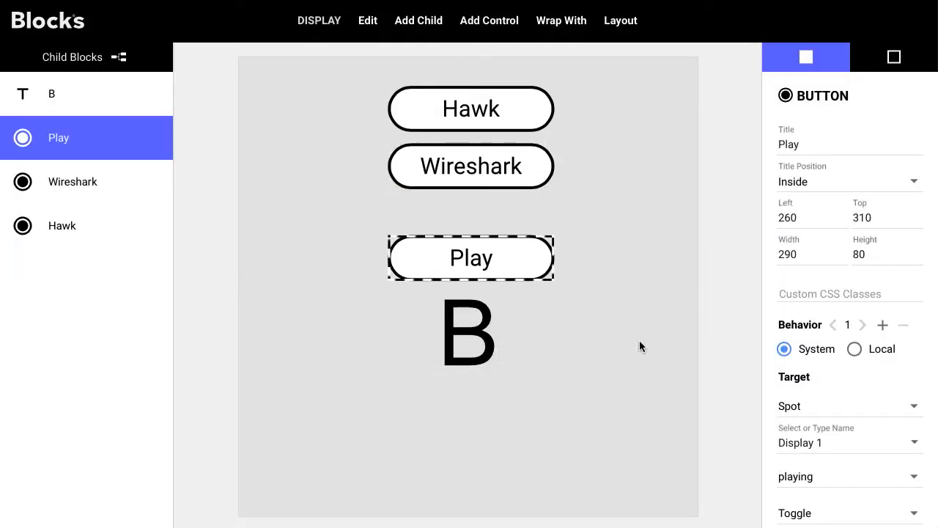
{"action": "left_click", "coordinate": [914, 443]}
{"action": "left_click", "coordinate": [887, 507]}
{"action": "left_click", "coordinate": [425, 273]}
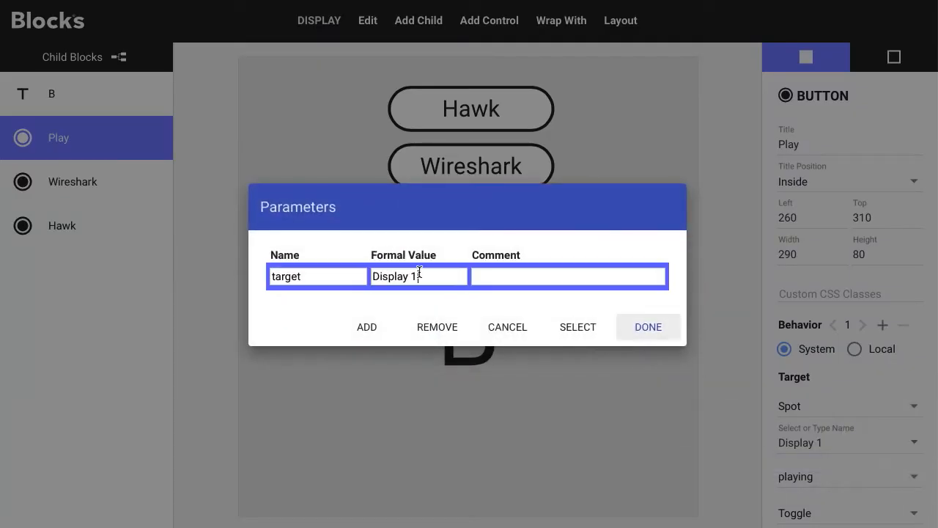
{"action": "left_click", "coordinate": [578, 328]}
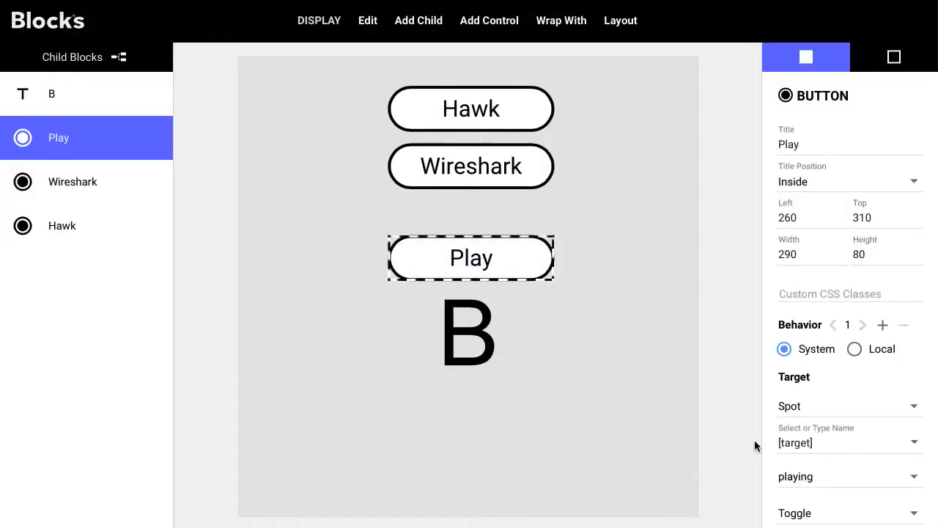
Step: Check the target spot of all three buttons and inspect the target parameter's formal value in the parameter list
{"action": "left_click", "coordinate": [507, 172]}
{"action": "left_click", "coordinate": [510, 96]}
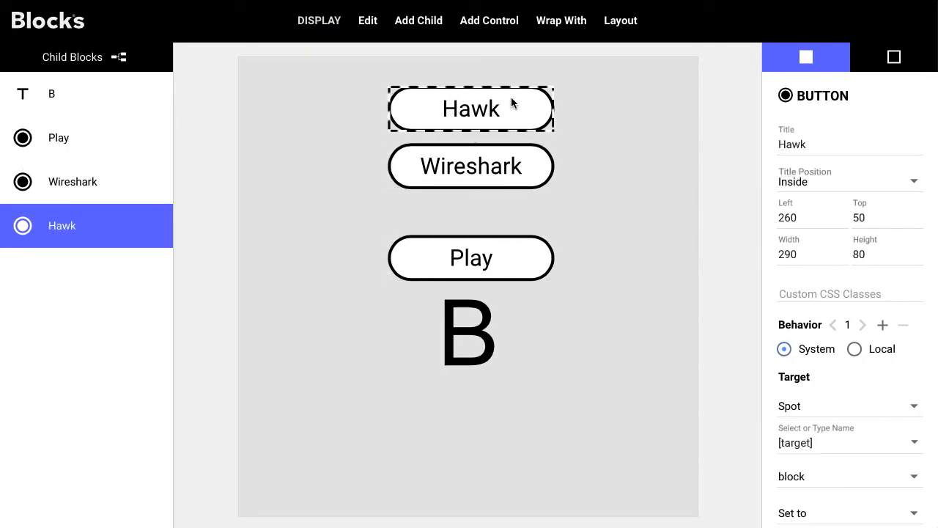
{"action": "left_click", "coordinate": [530, 167]}
{"action": "left_click", "coordinate": [540, 260]}
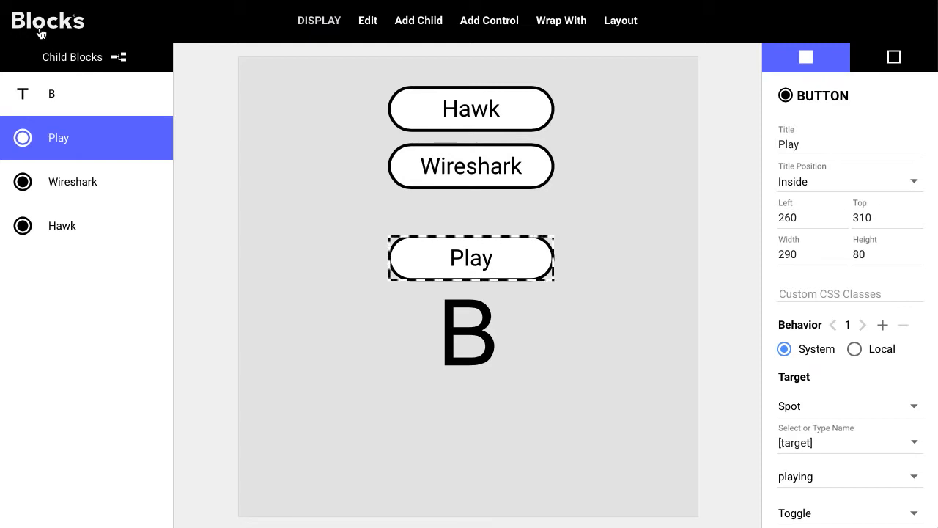
{"action": "left_click", "coordinate": [914, 444]}
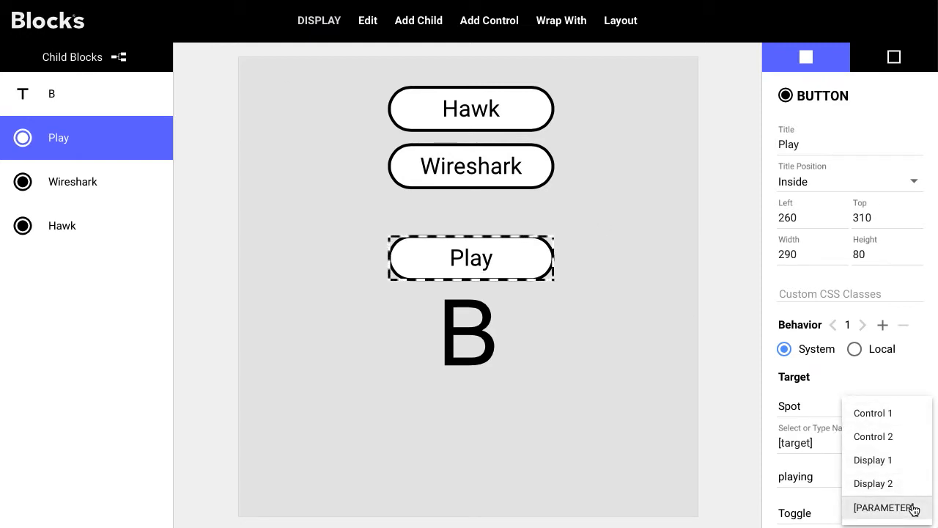
{"action": "left_click", "coordinate": [885, 506]}
{"action": "left_click_drag", "start_coordinate": [433, 277], "coordinate": [370, 282]}
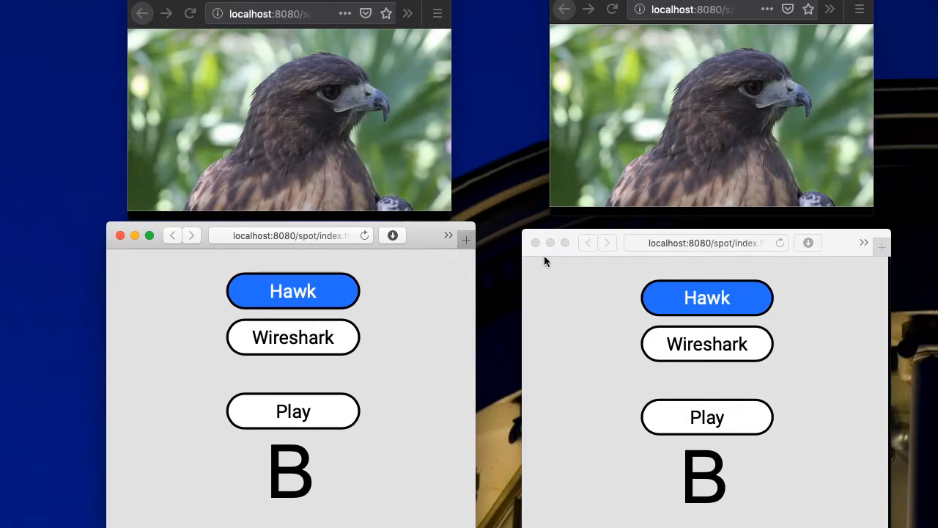
Step: Test the Wireshark button and the Hawk button on the first control panel while watching both display windows
{"action": "left_click", "coordinate": [836, 244]}
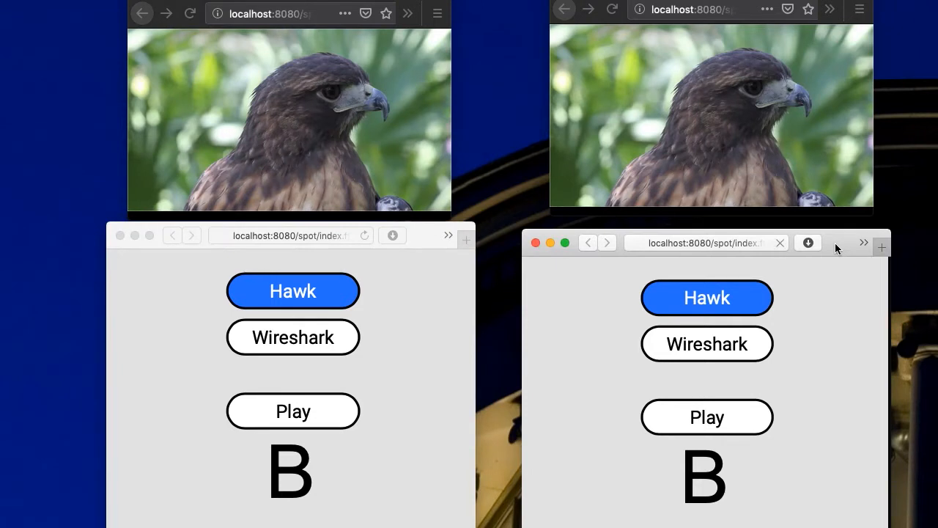
{"action": "left_click", "coordinate": [325, 331]}
{"action": "left_click", "coordinate": [335, 291]}
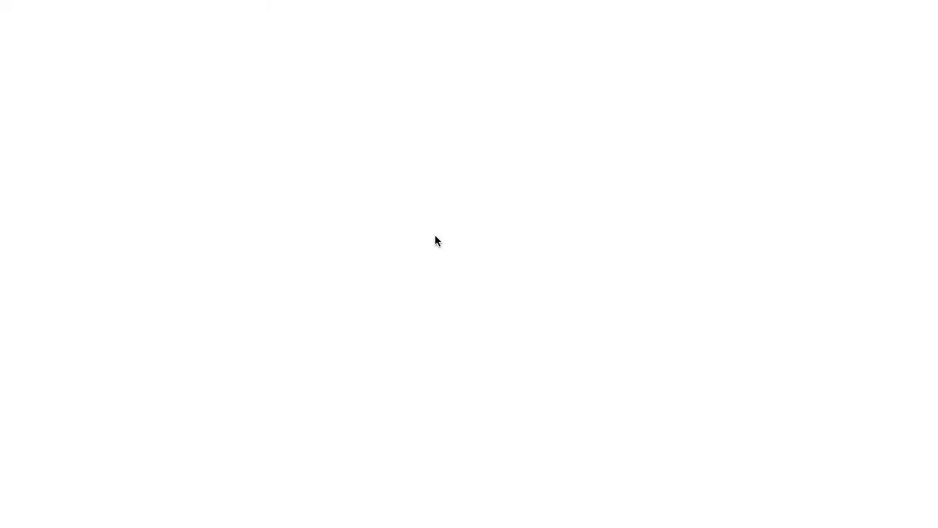
Step: Open the Blocks editor on localhost and add a parameter named target with initial value Display 1 to the Control 1 spot
{"action": "type", "text": "loca"}
{"action": "key", "text": "Return"}
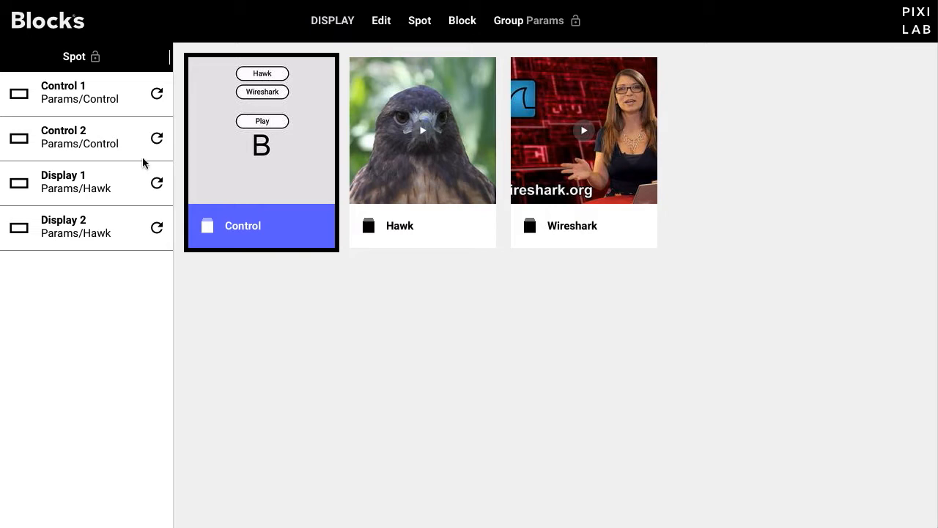
{"action": "left_click", "coordinate": [93, 100]}
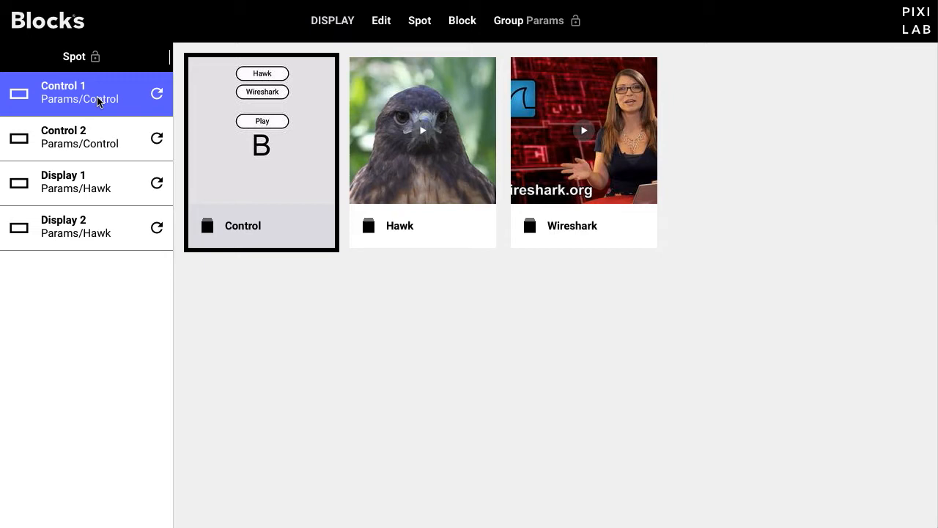
{"action": "double_click", "coordinate": [99, 101]}
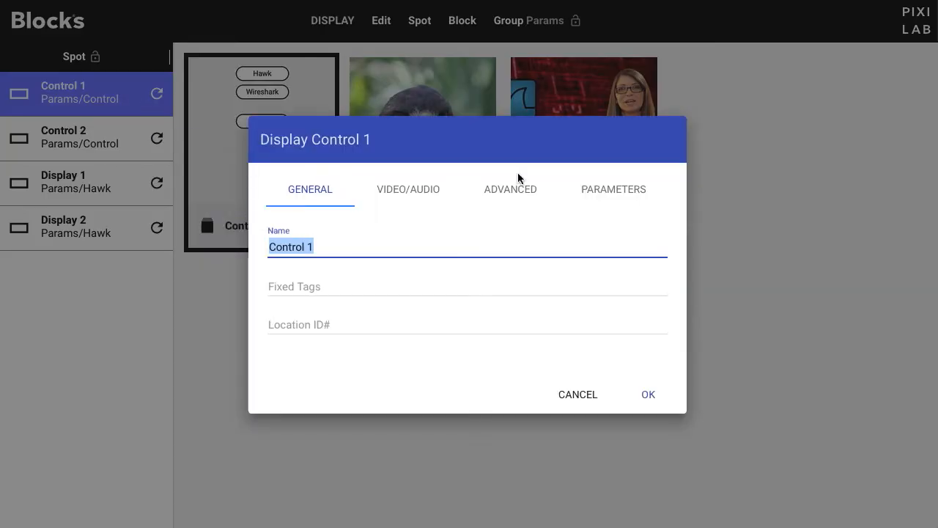
{"action": "left_click", "coordinate": [644, 205]}
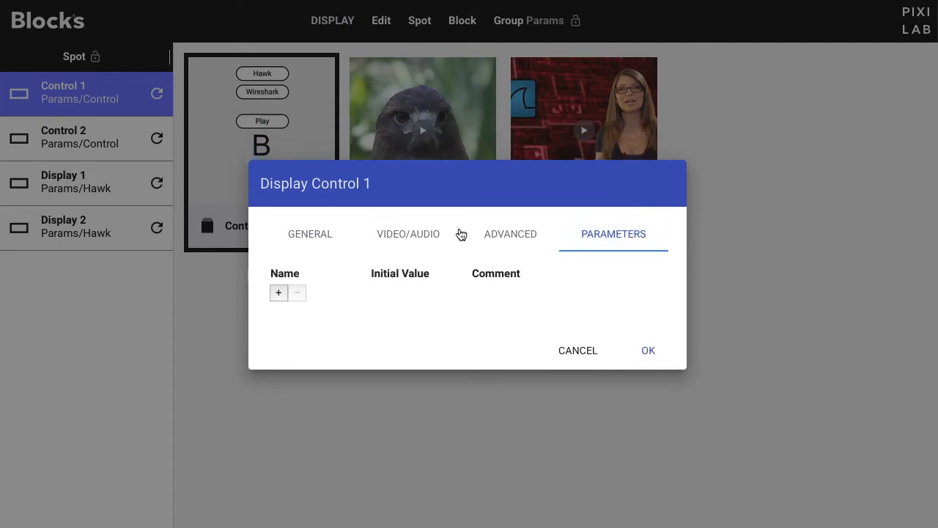
{"action": "left_click", "coordinate": [286, 297]}
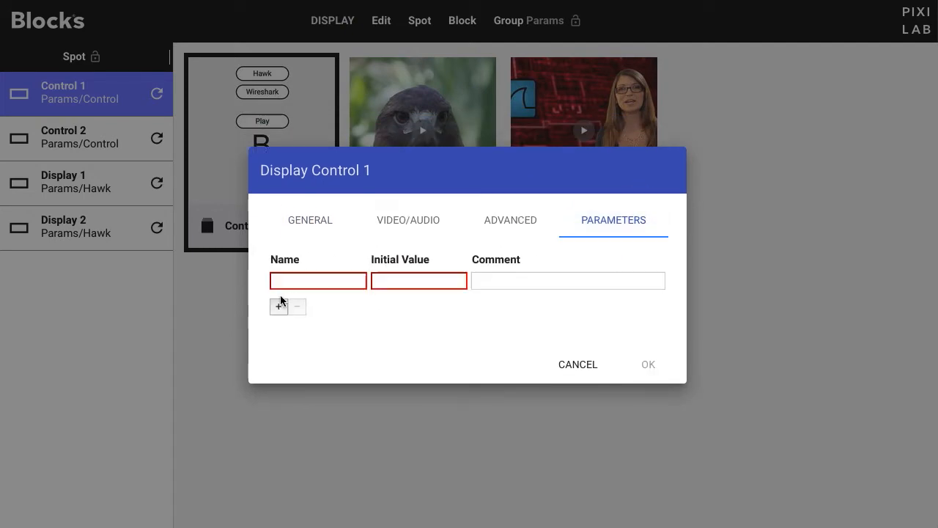
{"action": "left_click", "coordinate": [325, 280]}
{"action": "type", "text": "target"}
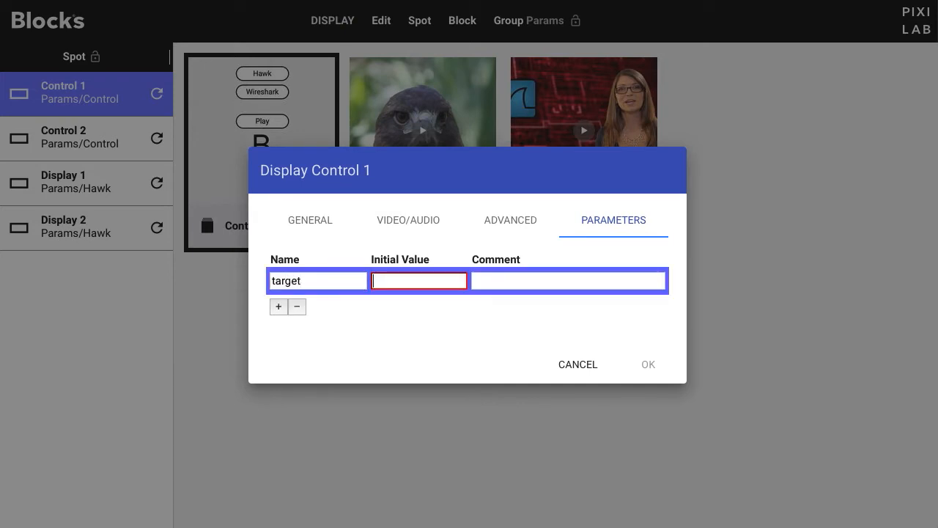
{"action": "key", "text": "Tab"}
{"action": "type", "text": "D"}
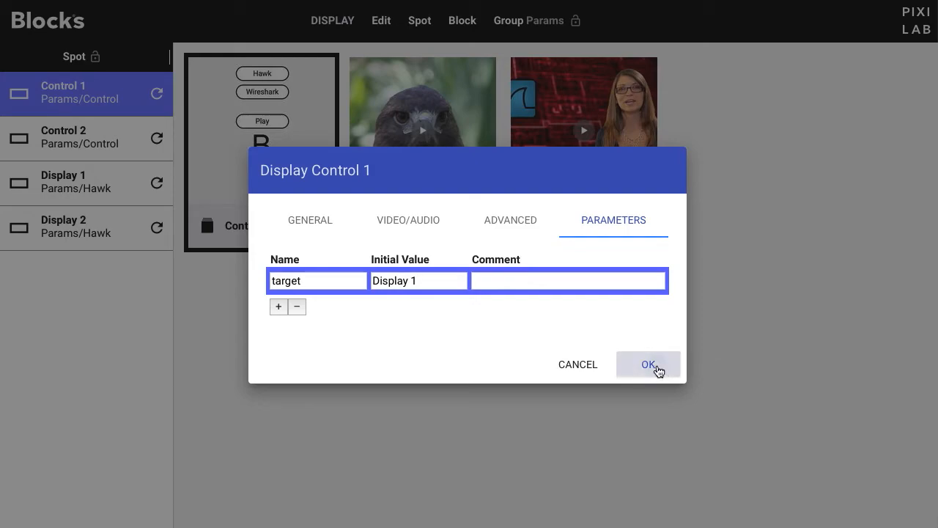
{"action": "left_click", "coordinate": [656, 367]}
Step: Add a parameter named target with initial value Display 2 to the Control 2 spot
{"action": "double_click", "coordinate": [97, 146]}
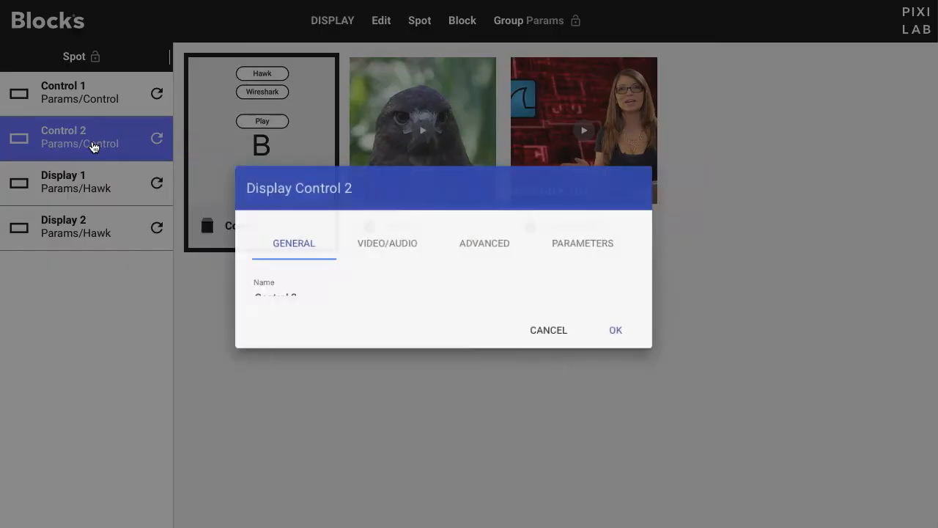
{"action": "left_click", "coordinate": [584, 189]}
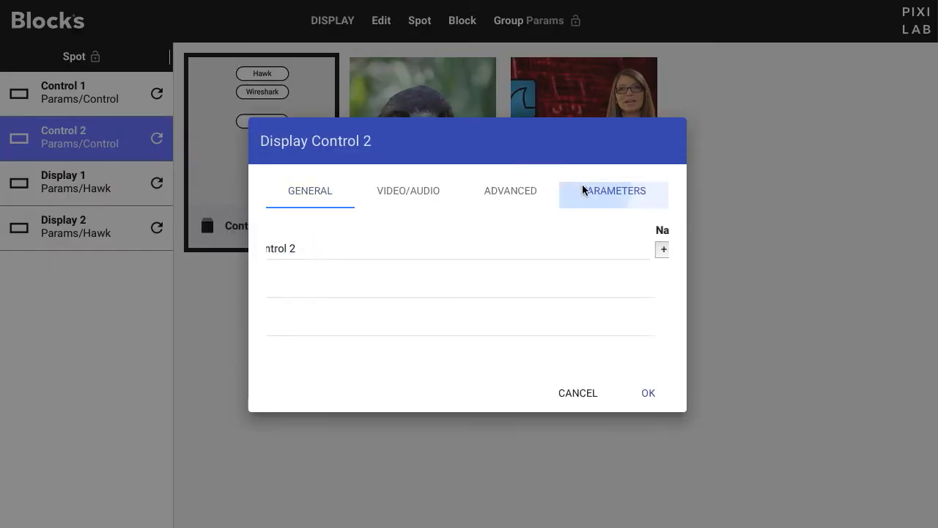
{"action": "left_click", "coordinate": [279, 294]}
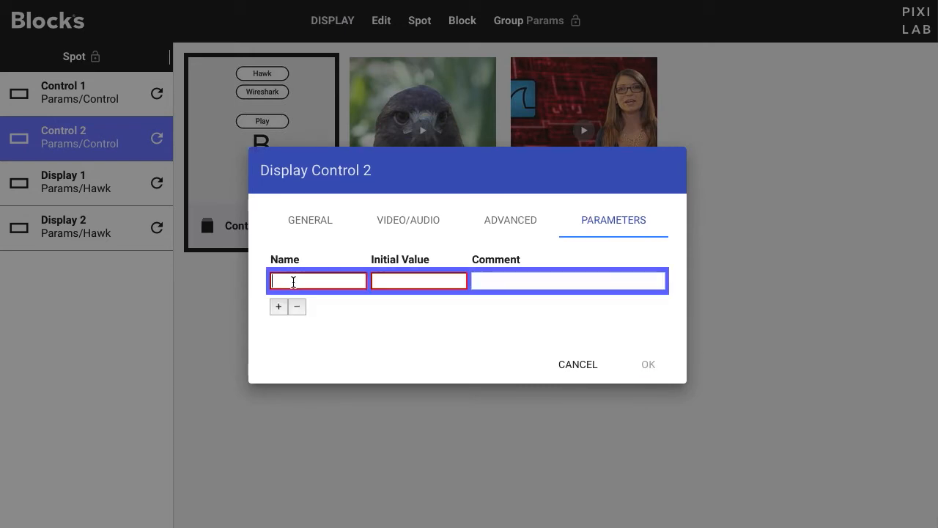
{"action": "left_click", "coordinate": [294, 287]}
{"action": "type", "text": "target"}
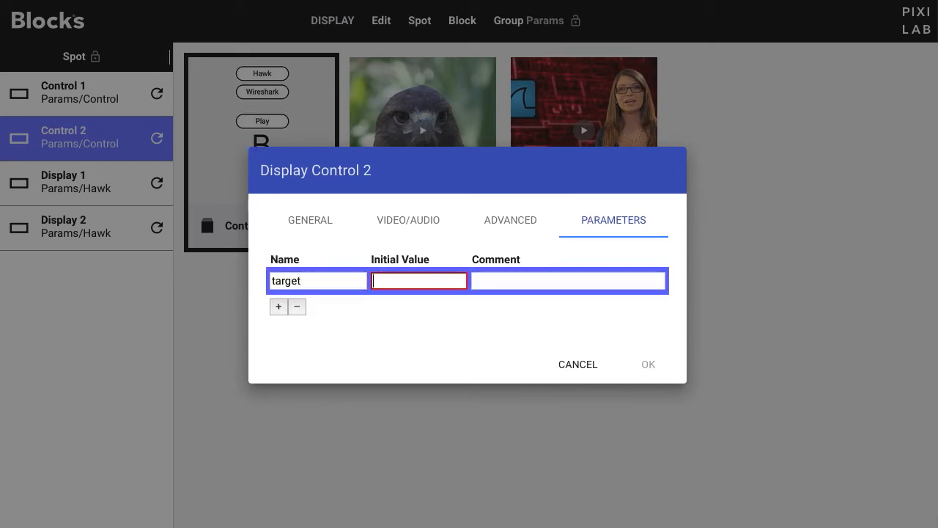
{"action": "type", "text": "Display 3"}
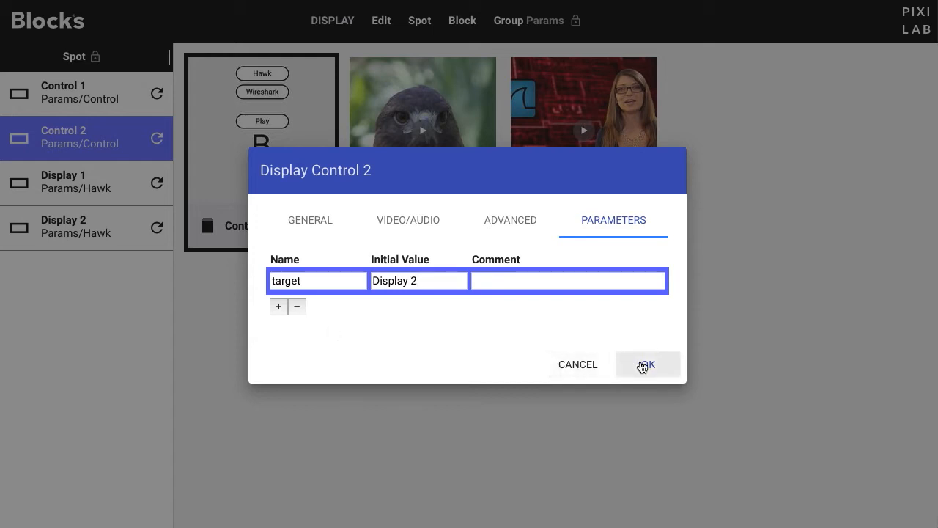
{"action": "left_click", "coordinate": [642, 364]}
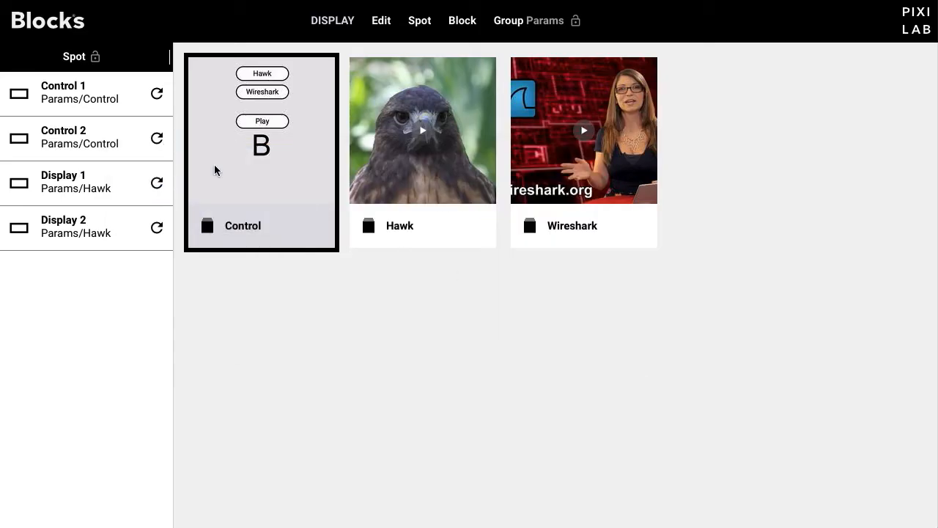
Step: Check the target parameter's initial value in the settings of the Control 1 and Control 2 spots
{"action": "double_click", "coordinate": [115, 102]}
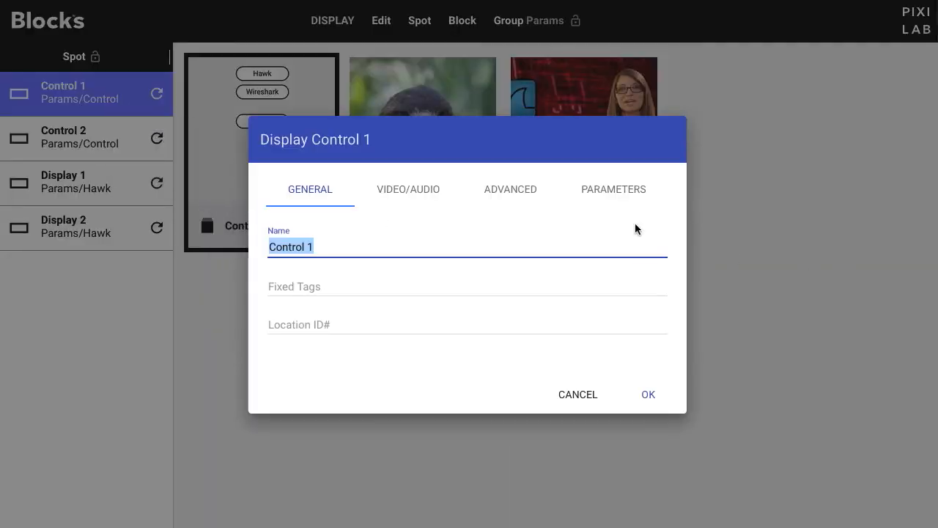
{"action": "left_click", "coordinate": [595, 189]}
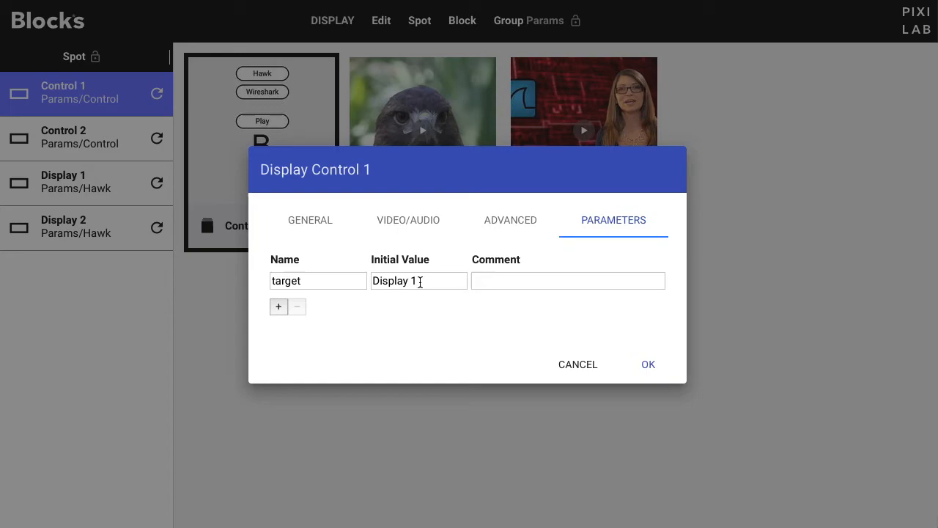
{"action": "key", "text": "Escape"}
{"action": "double_click", "coordinate": [102, 130]}
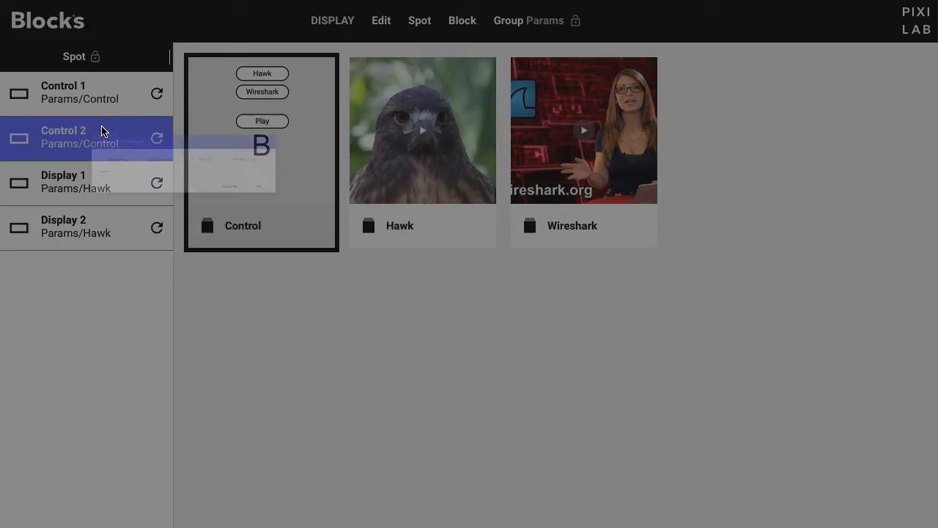
{"action": "left_click", "coordinate": [608, 190]}
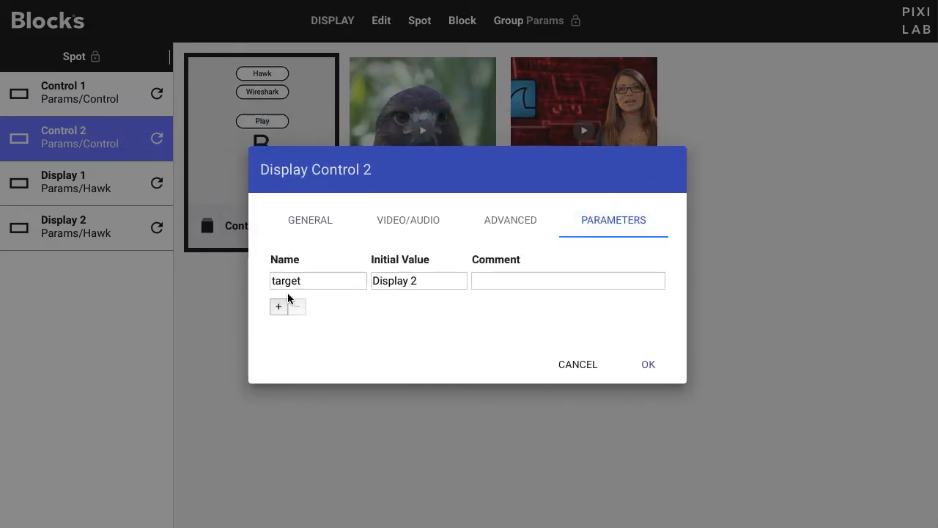
{"action": "left_click", "coordinate": [579, 367]}
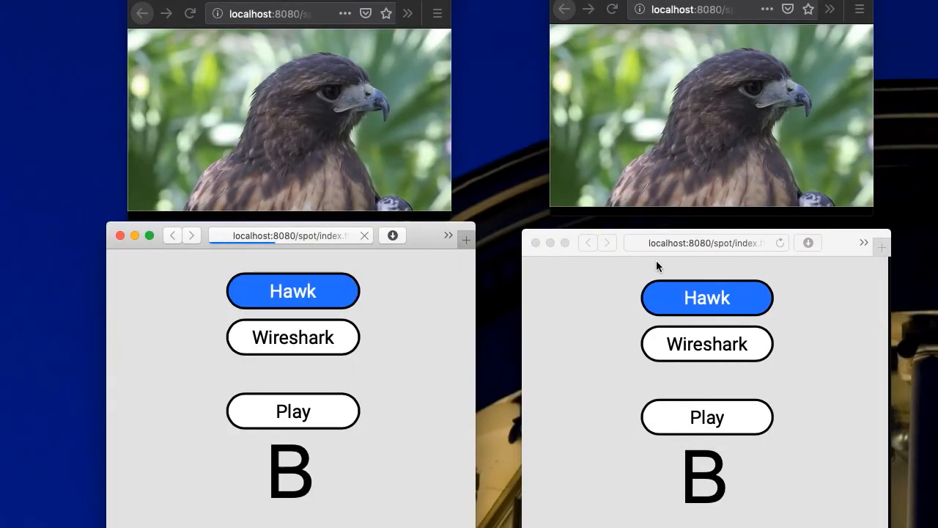
Step: Reload the second control panel, then switch the first panel between Wireshark and Hawk and play the Wireshark video
{"action": "left_click", "coordinate": [826, 240]}
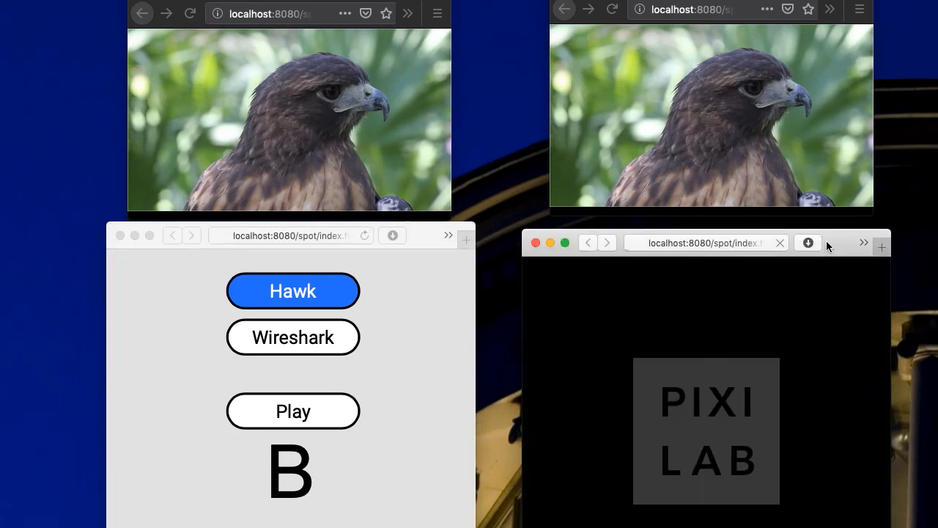
{"action": "left_click", "coordinate": [307, 332]}
{"action": "left_click", "coordinate": [320, 299]}
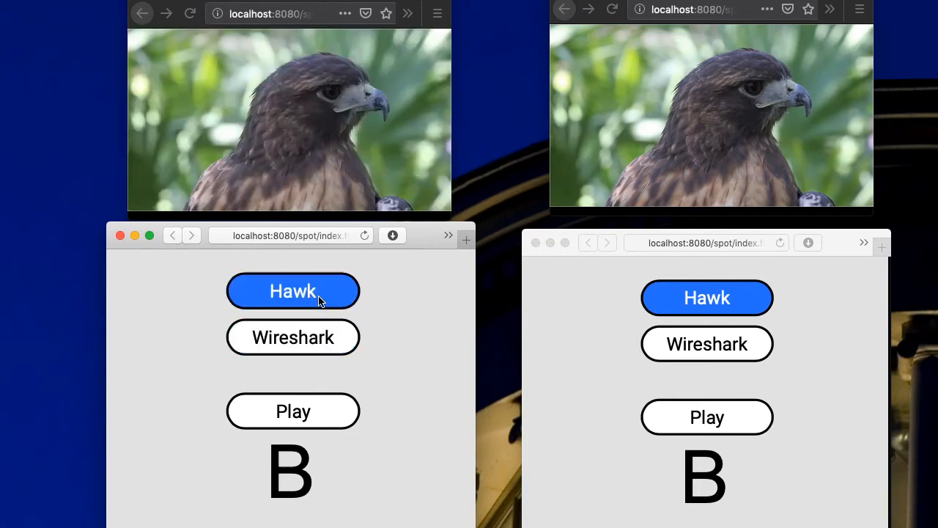
{"action": "left_click", "coordinate": [312, 352]}
{"action": "left_click", "coordinate": [311, 407]}
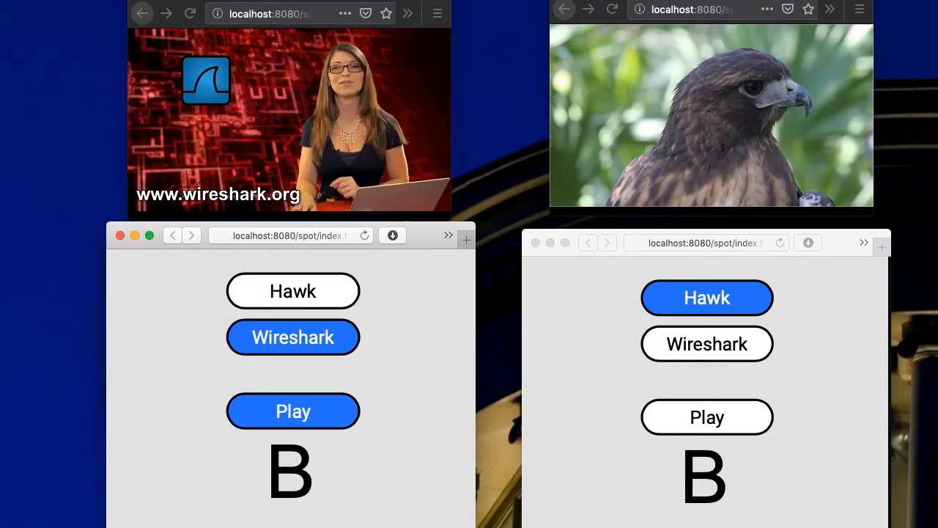
Step: Switch the second control panel between Wireshark and Hawk, ending on Wireshark, and play its video
{"action": "left_click", "coordinate": [746, 341]}
{"action": "left_click", "coordinate": [747, 342]}
{"action": "left_click", "coordinate": [743, 300]}
{"action": "left_click", "coordinate": [740, 342]}
{"action": "left_click", "coordinate": [720, 418]}
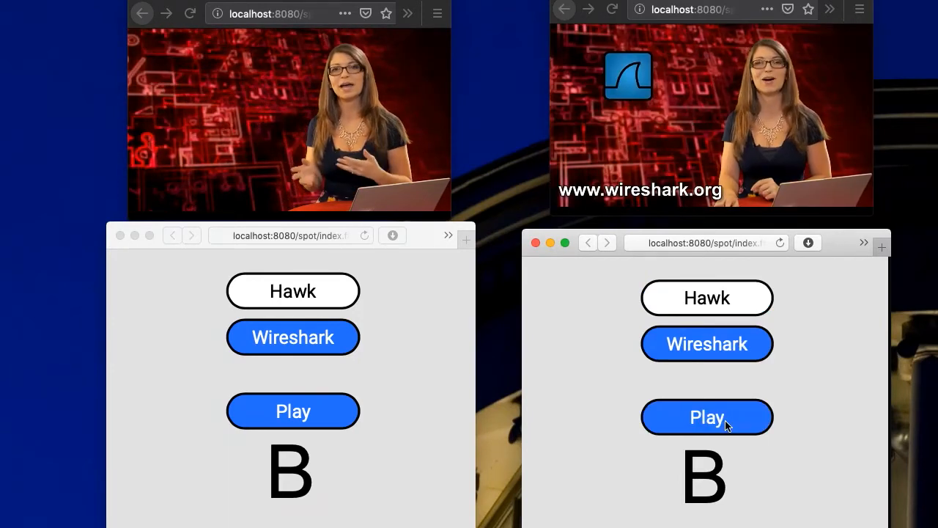